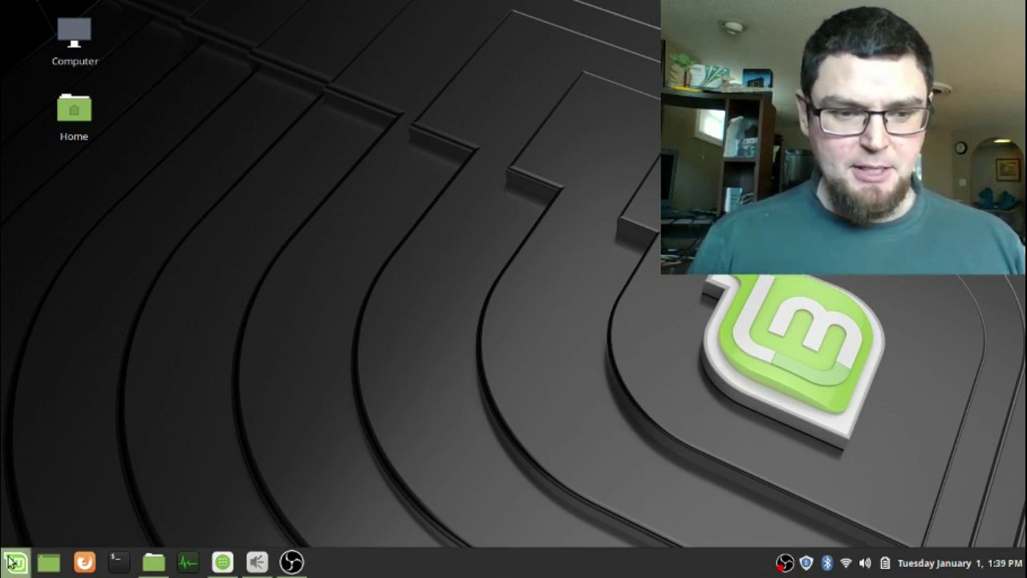
- Launch Software Manager from the favourites in the Mint menu
click(15, 560)
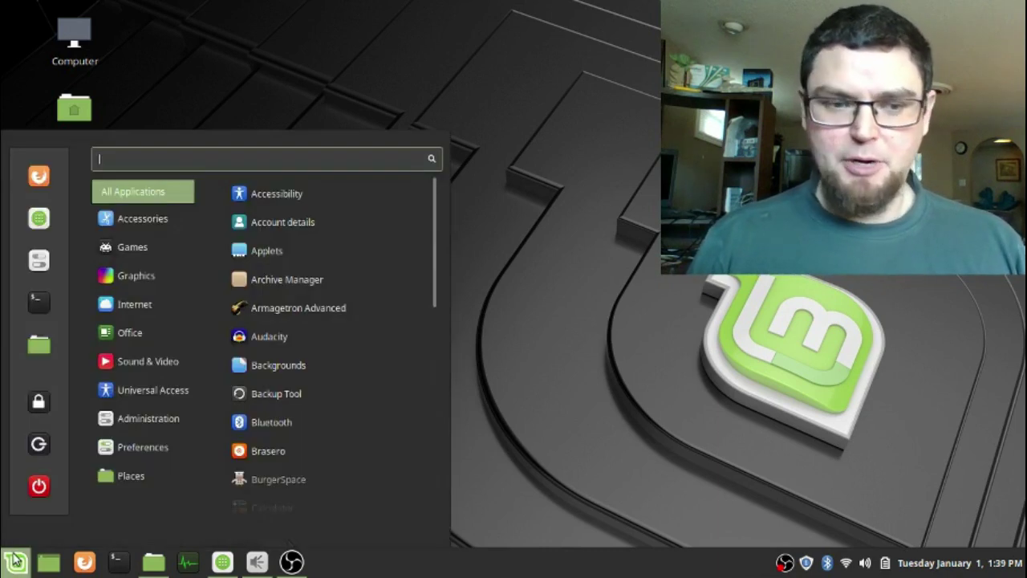
click(32, 219)
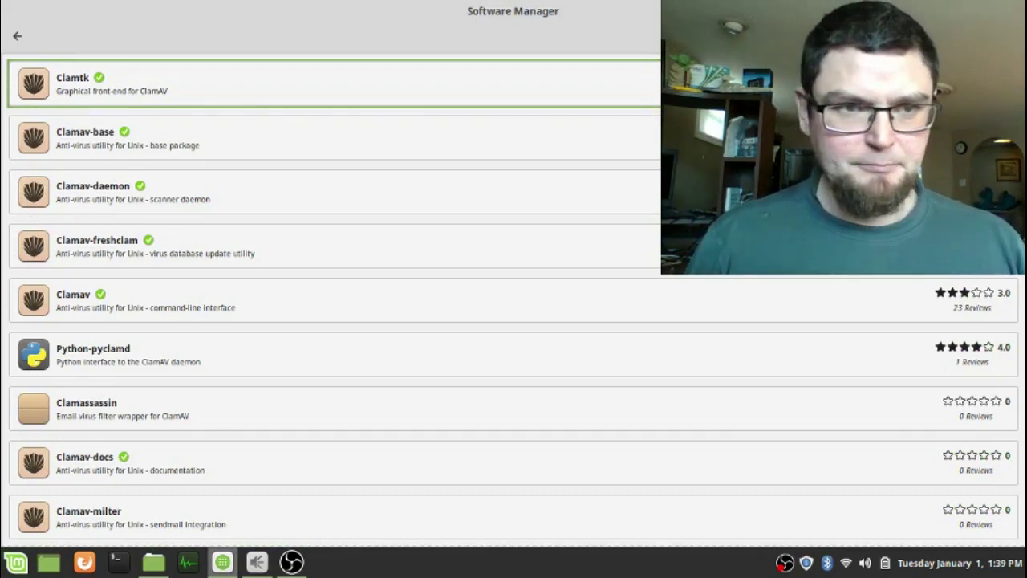
- Filter the clam search to 'clamtk' packages, then close Software Manager with Alt+F4
text(tk)
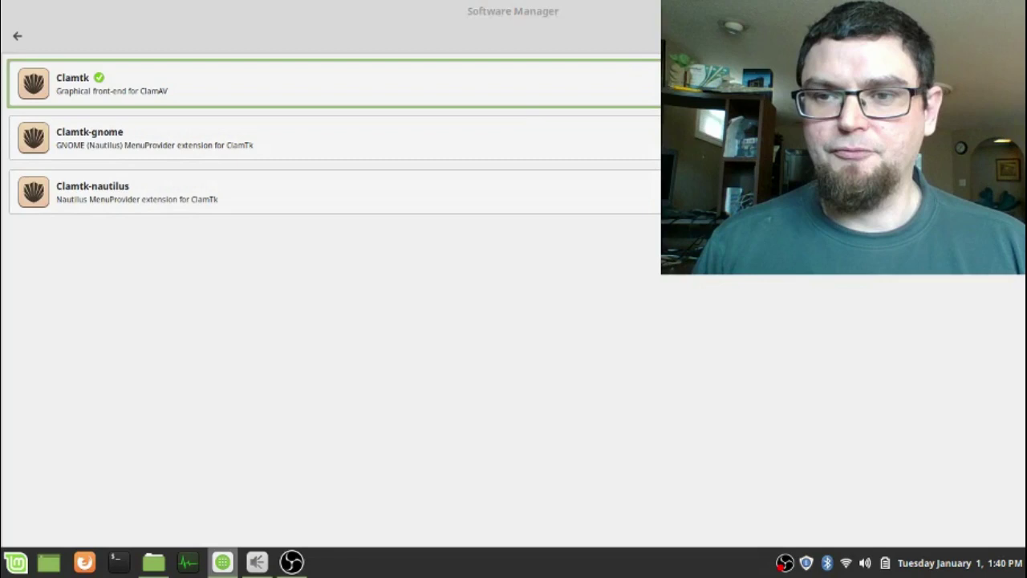
key(alt+F4)
- Restore Software Manager from the taskbar and select the Clamtk entry
click(14, 560)
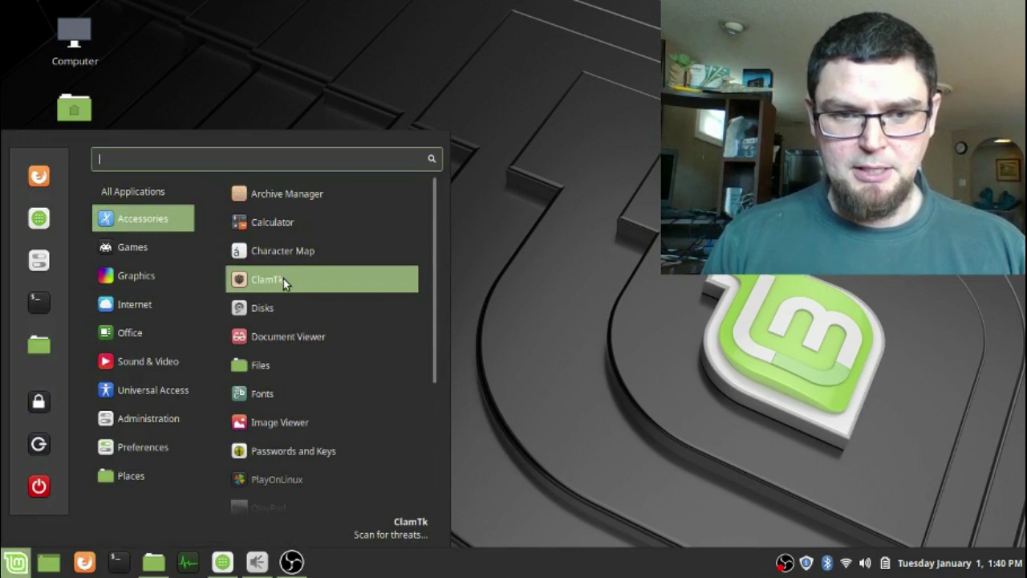
click(10, 569)
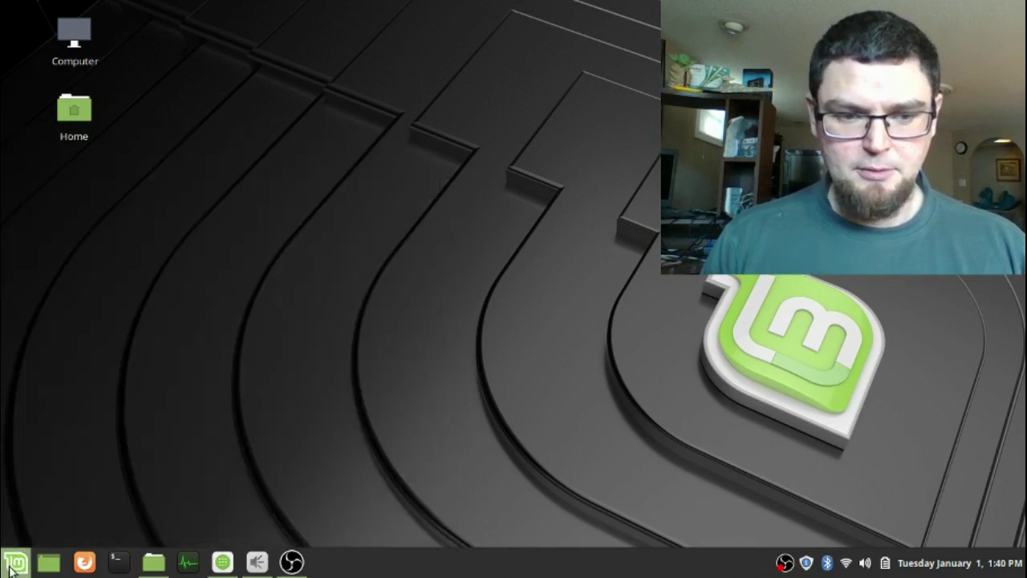
click(222, 562)
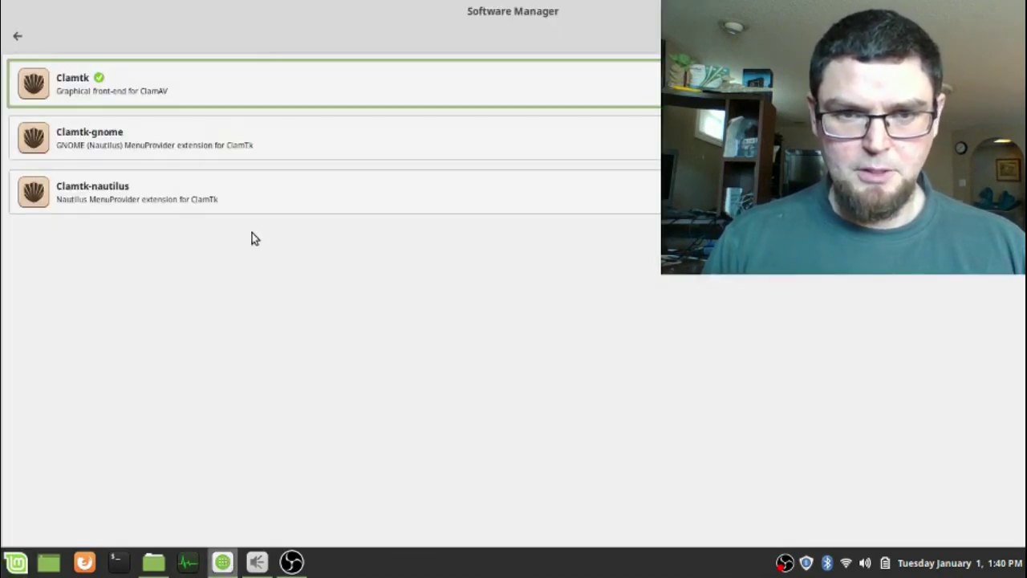
click(201, 87)
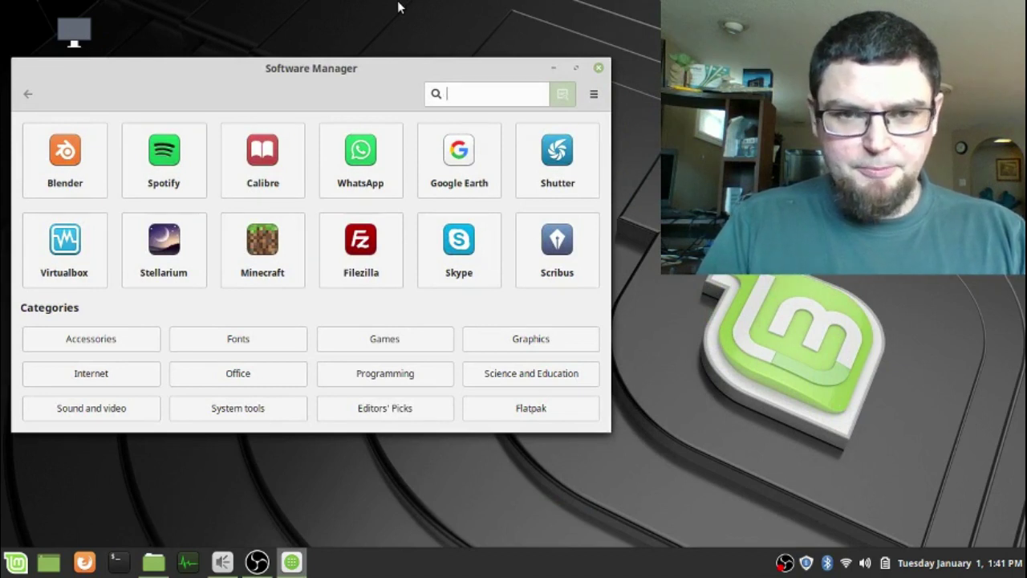
- Search Software Manager for 'clam', correcting the mistyped letter
text(club)
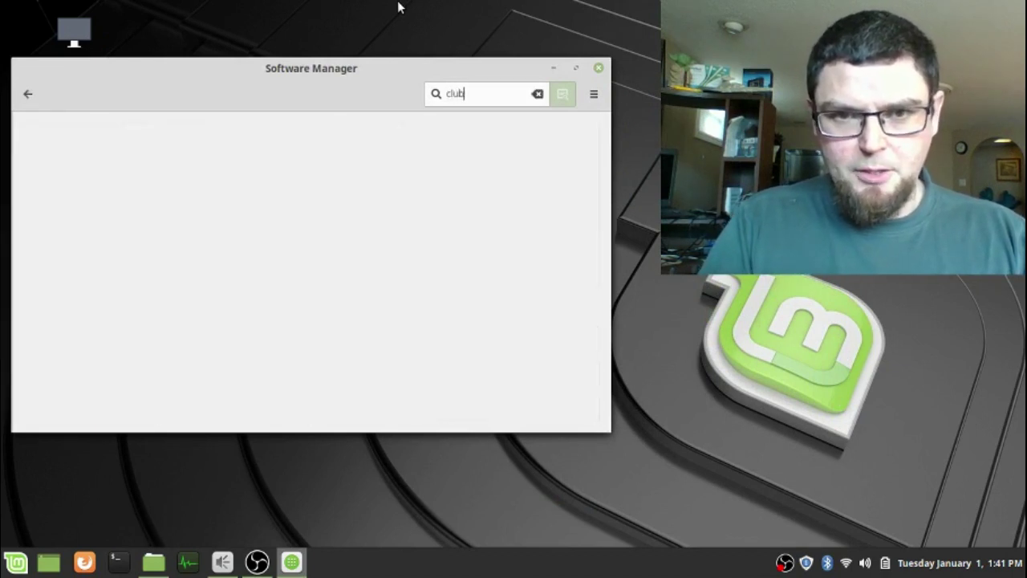
key(BackSpace)
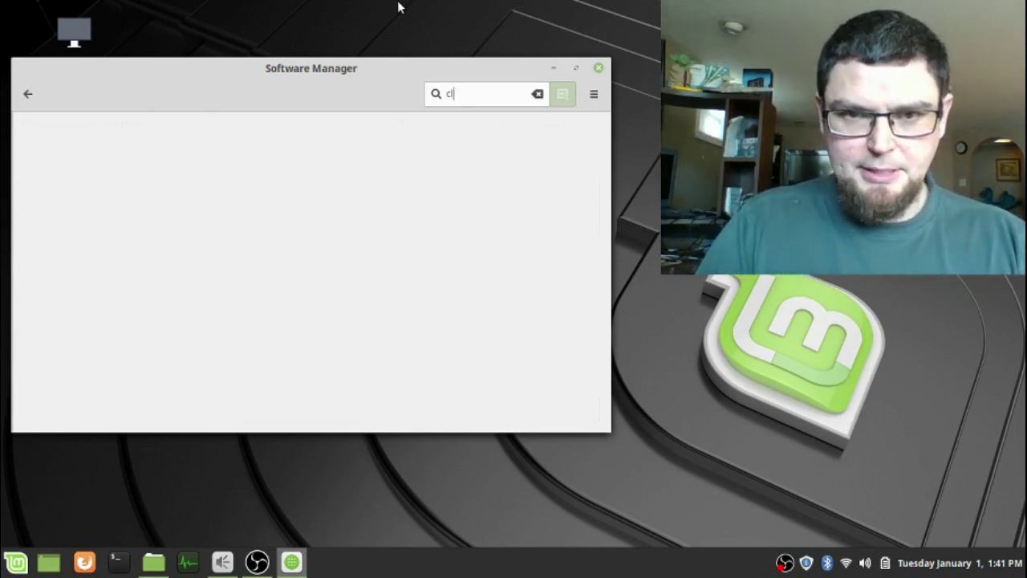
text(am)
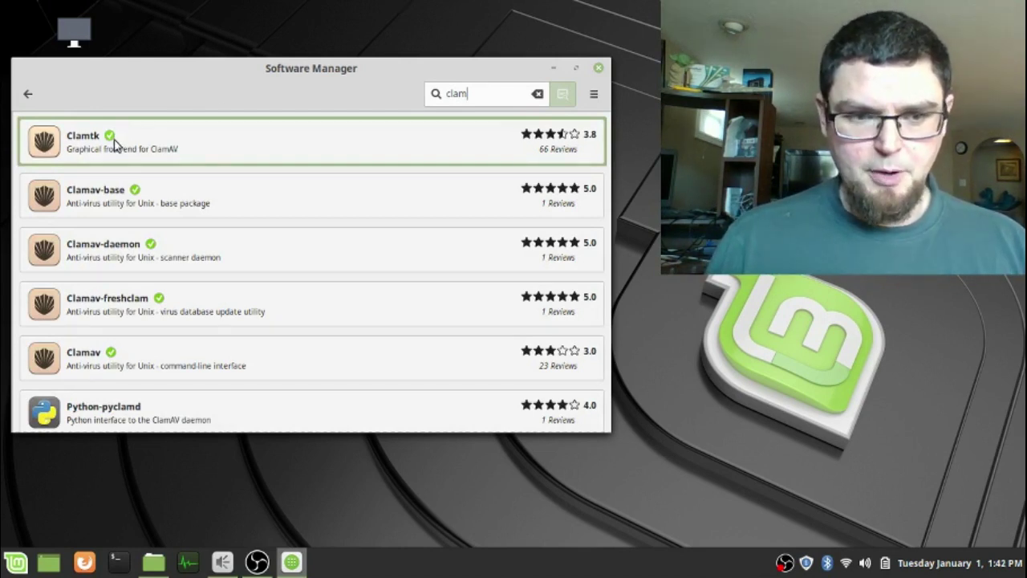
- Review the Clamtk package description and reviews, then minimize Software Manager
click(83, 145)
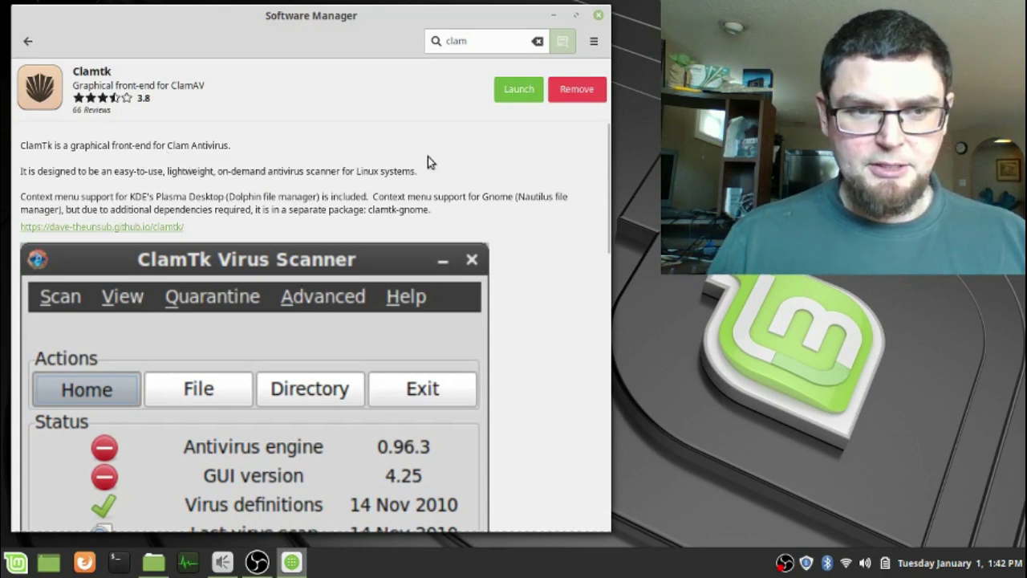
scroll(297, 184, down, 10)
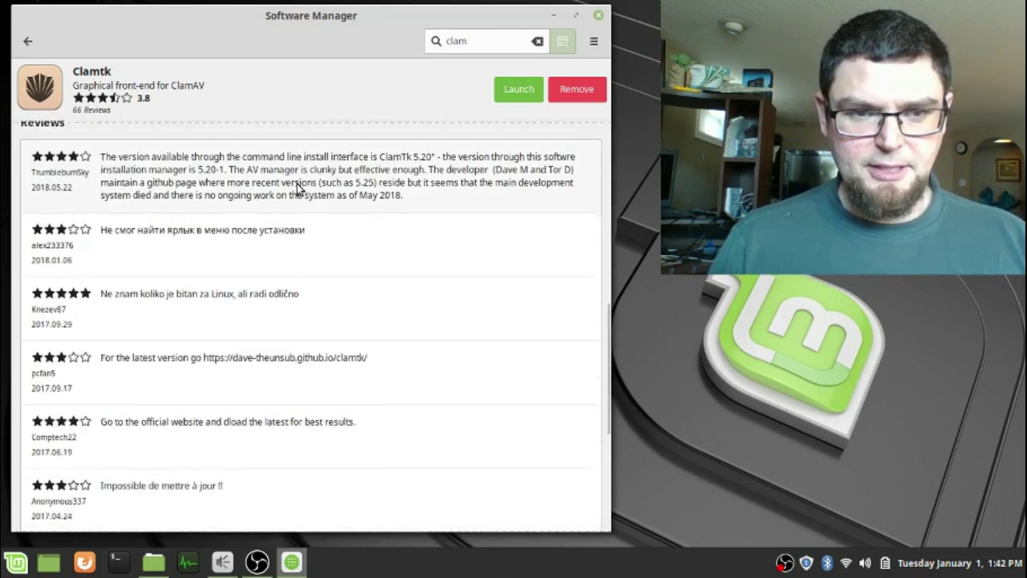
scroll(297, 184, up, 4)
scroll(297, 184, up, 6)
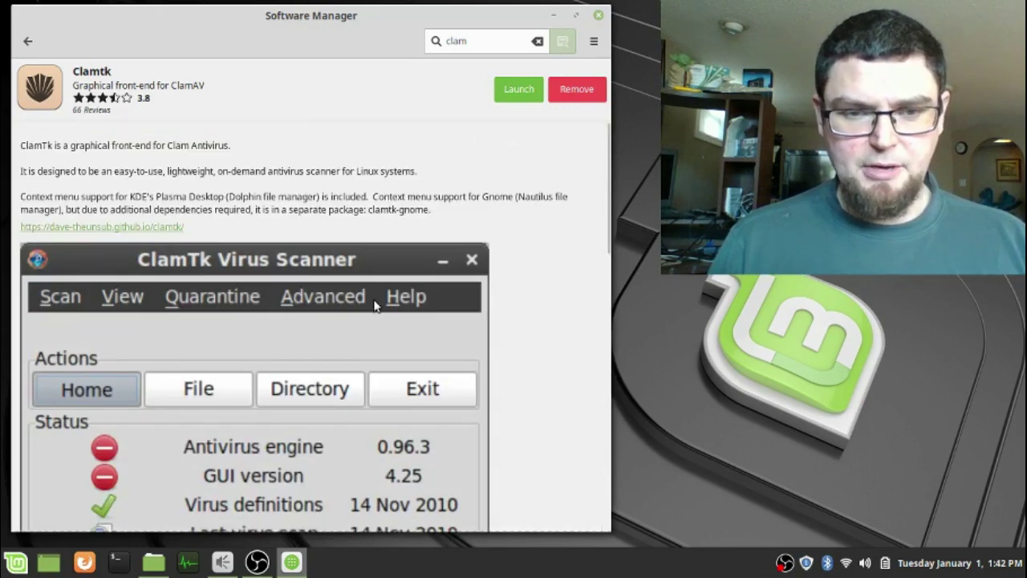
click(553, 15)
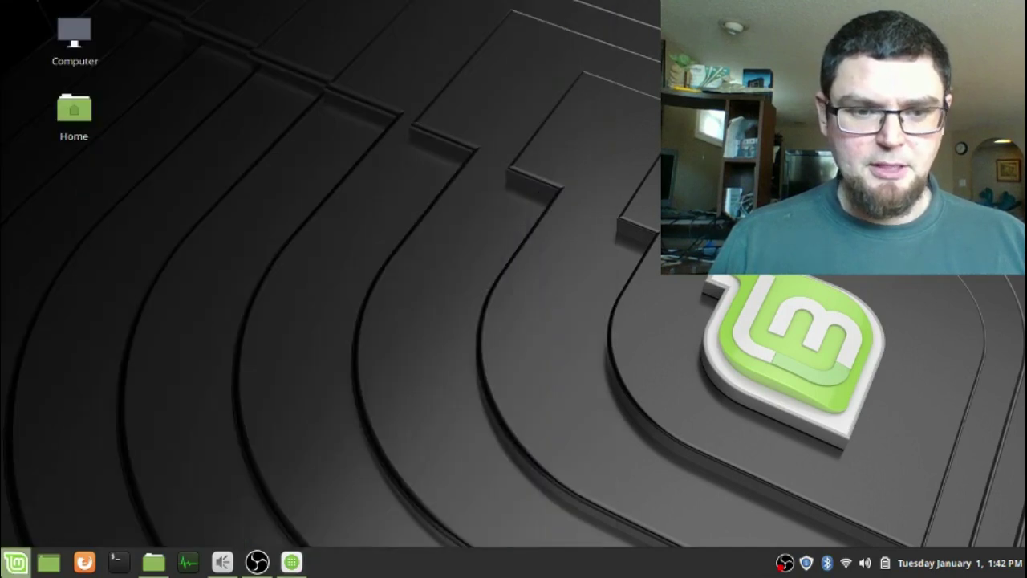
- Launch ClamTk from the Accessories category of the Mint menu
click(17, 564)
mouse_move(153, 218)
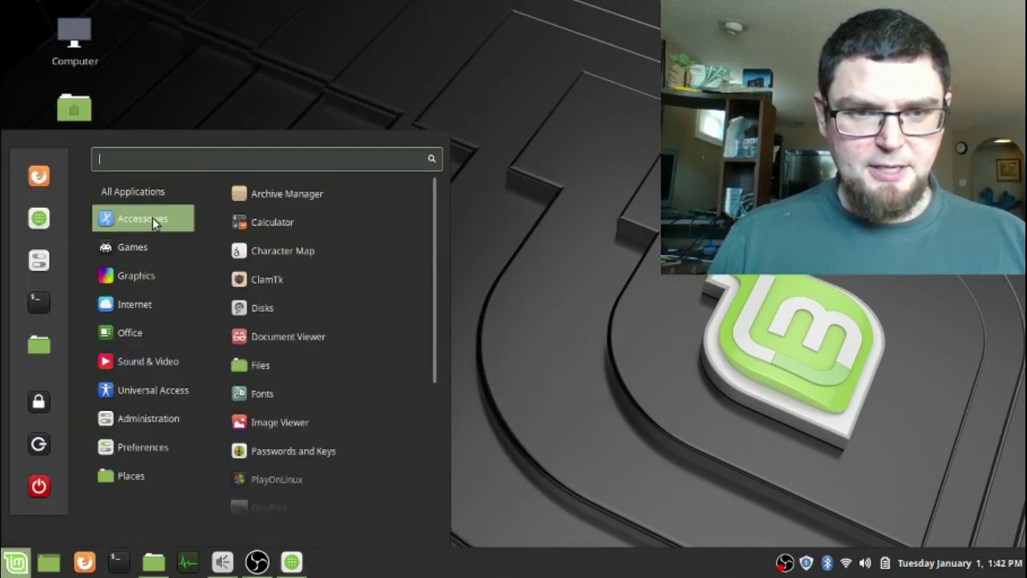
click(280, 285)
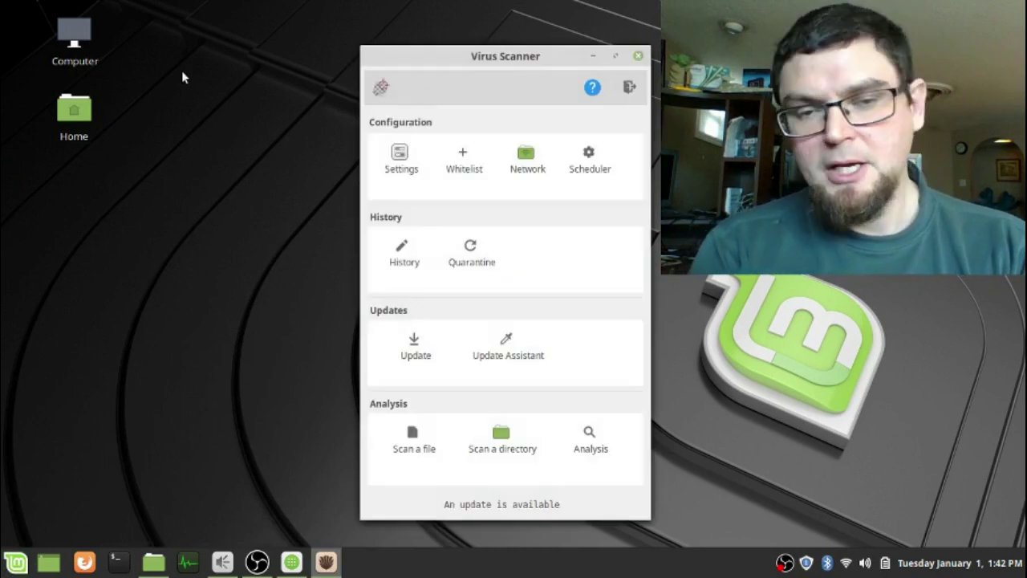
- Move the Virus Scanner to the top left and confirm all six Settings scan options are enabled
drag(450, 63, 123, 30)
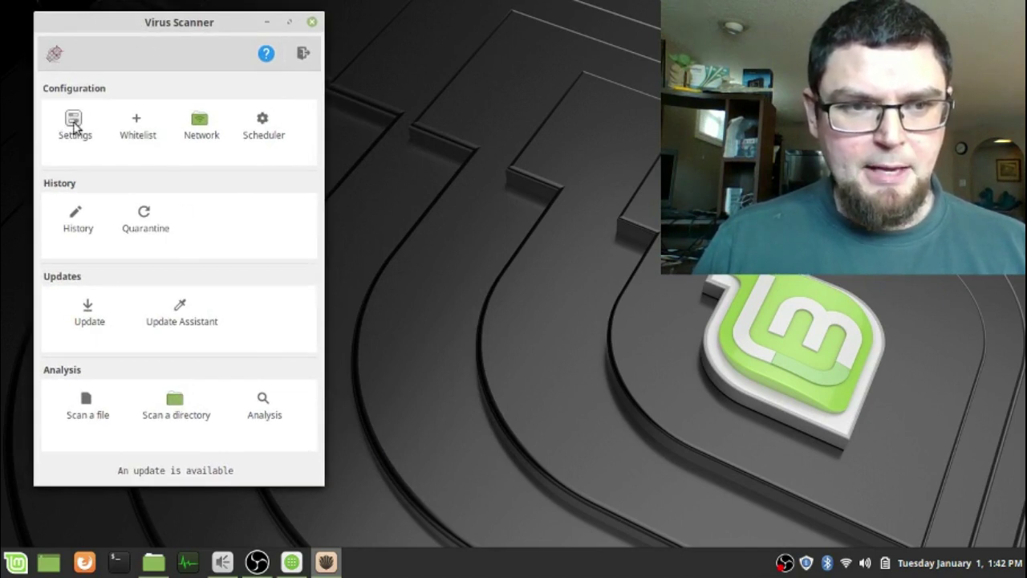
double_click(73, 124)
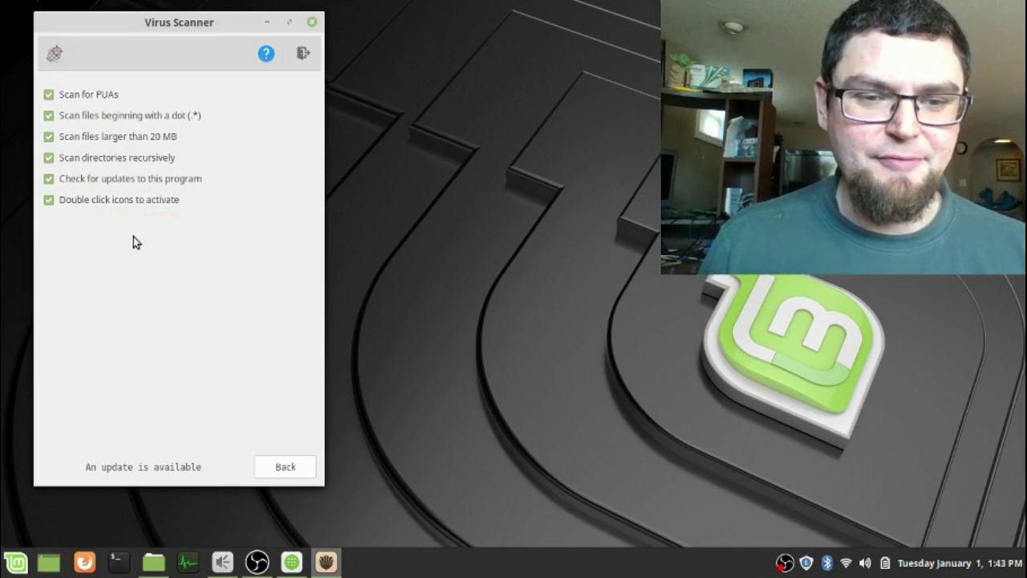
click(284, 475)
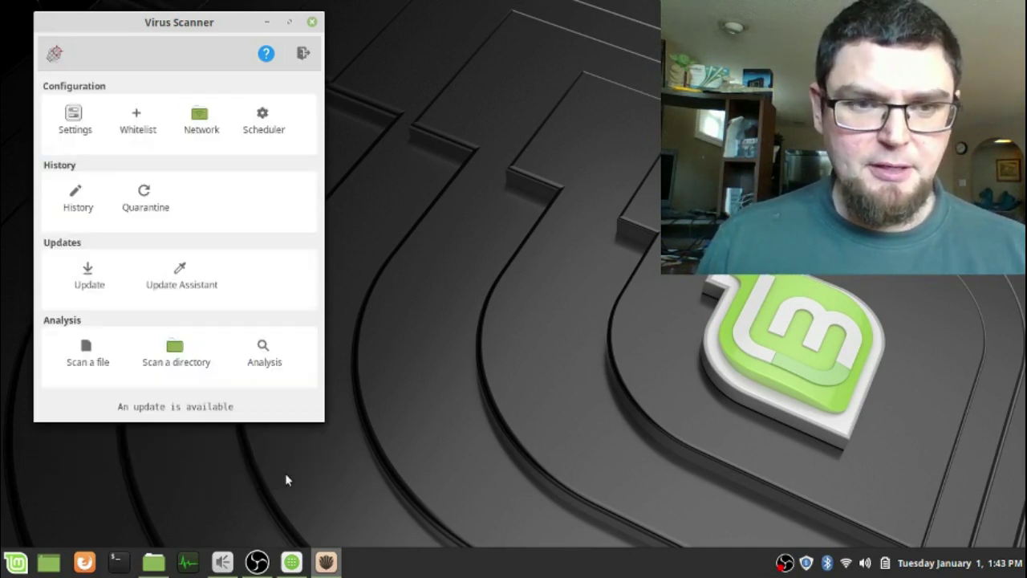
- Scan the user's home folder and move the scan results window aside
click(167, 358)
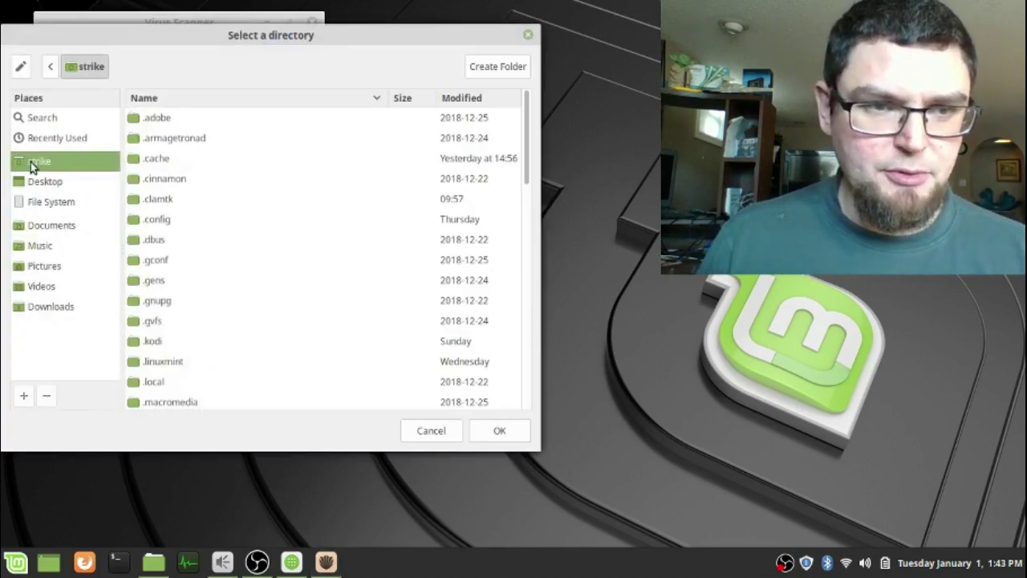
click(50, 66)
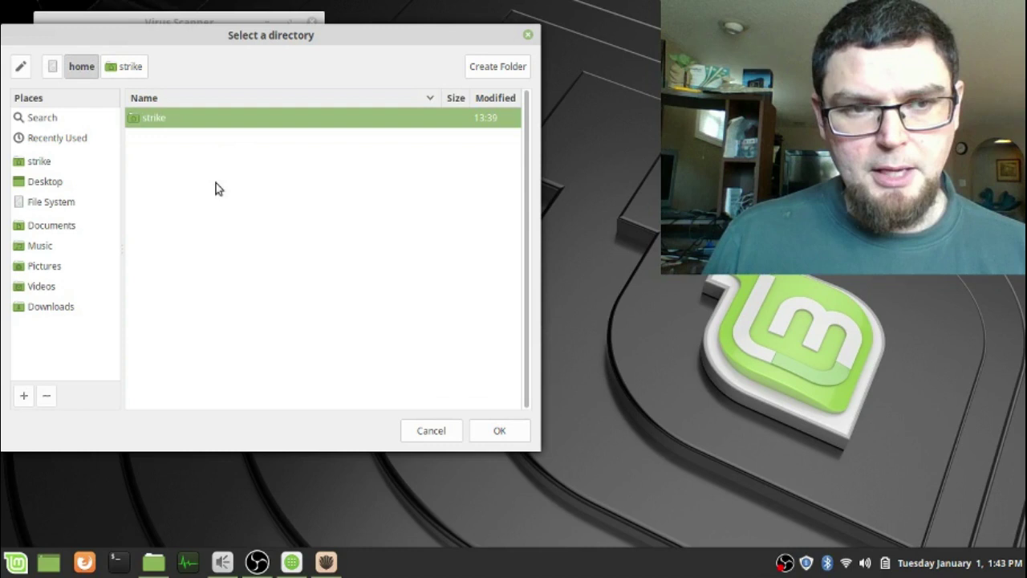
click(508, 428)
drag(474, 228, 431, 239)
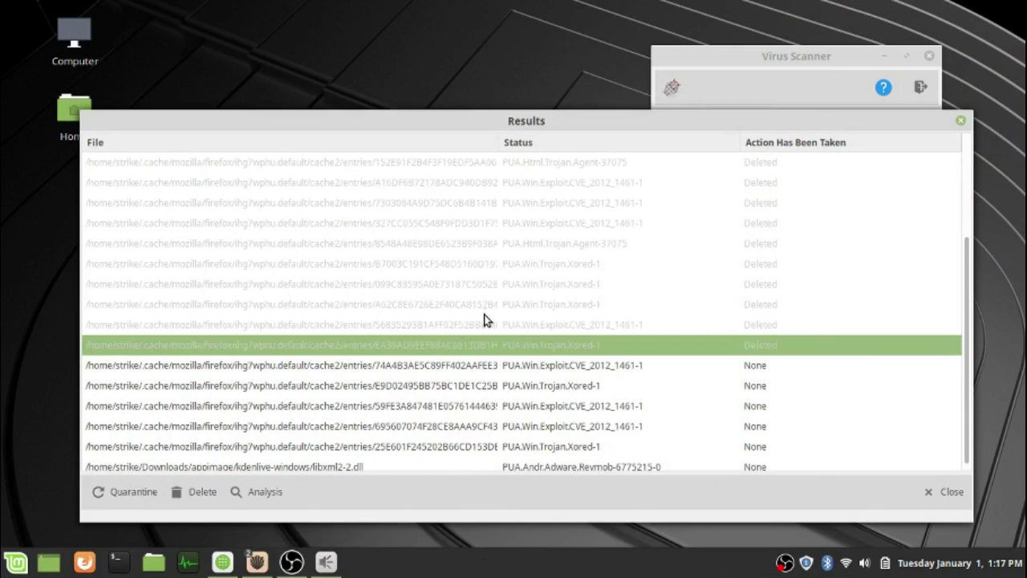
- Delete the 74A4B3 and E9D02495 Firefox cache threat files from Results
click(428, 365)
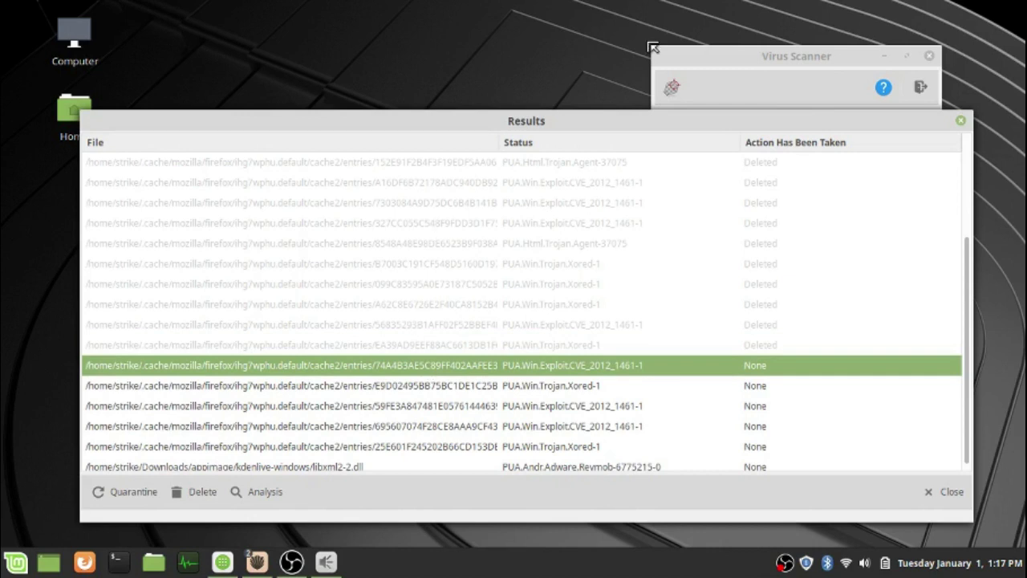
click(725, 61)
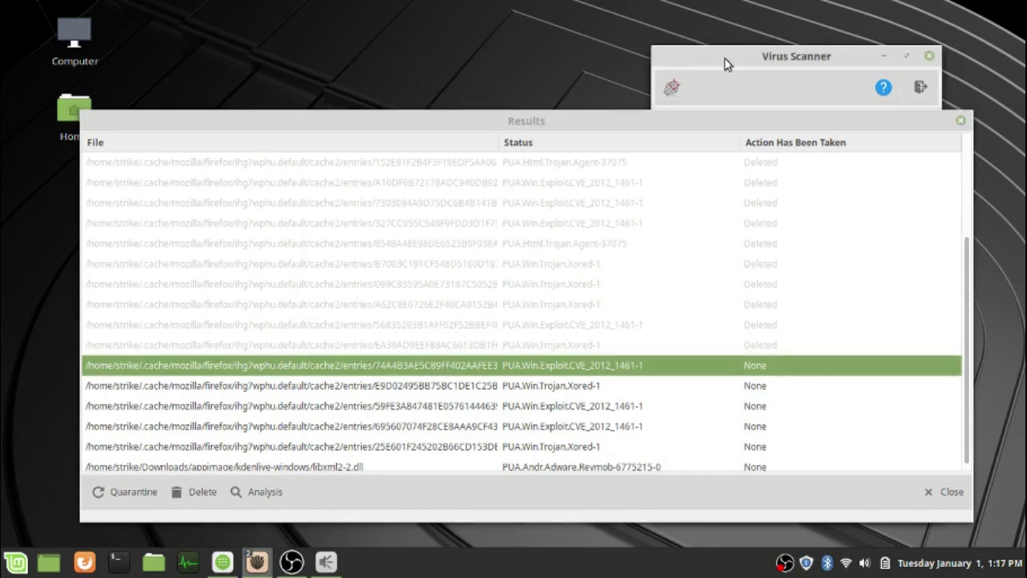
click(245, 369)
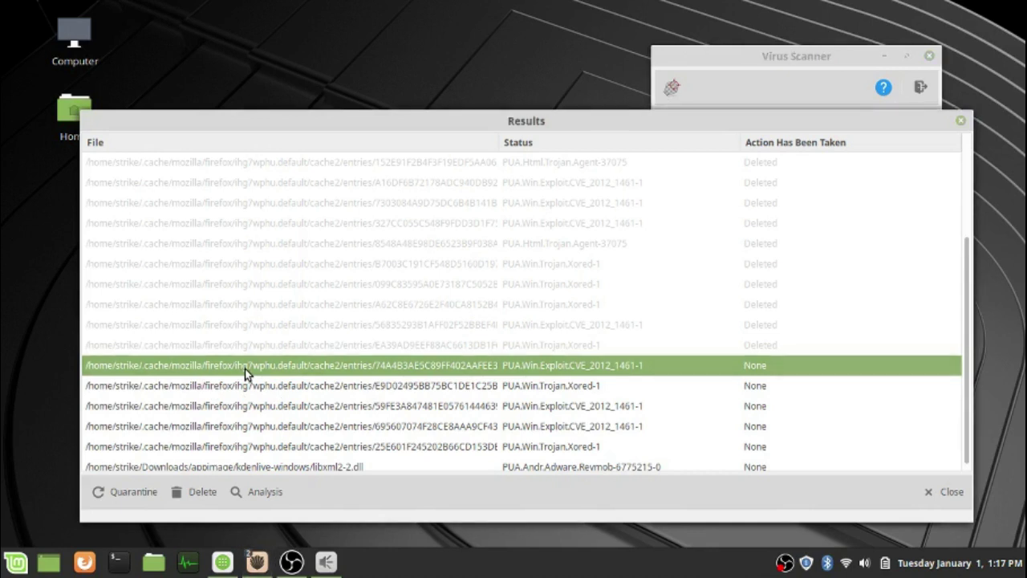
click(201, 491)
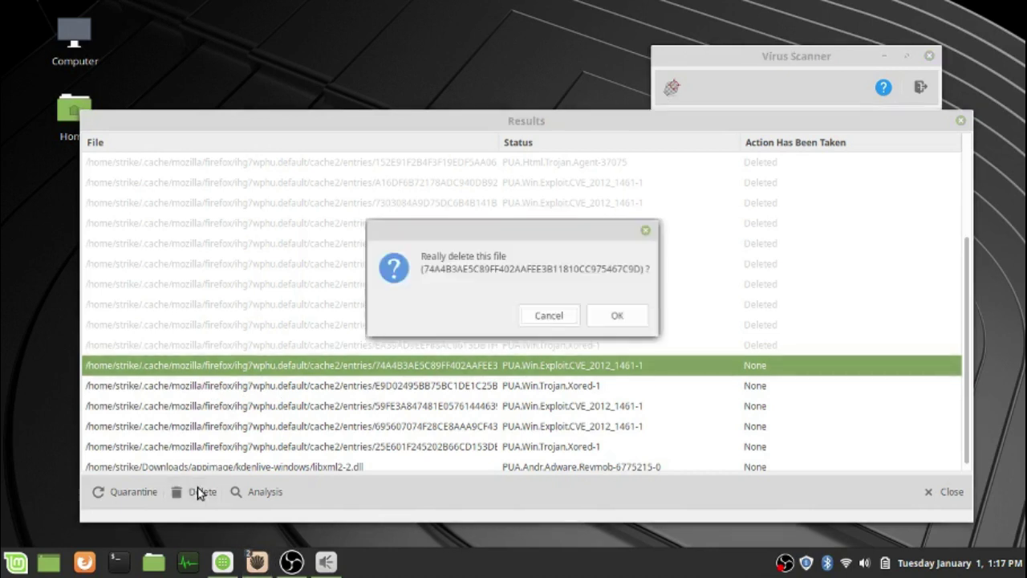
click(623, 315)
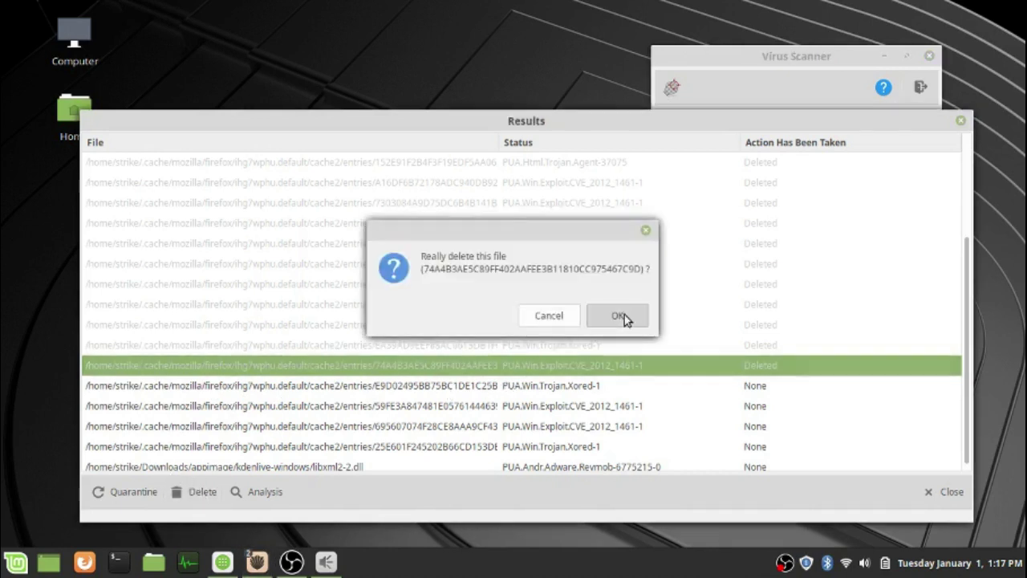
click(290, 385)
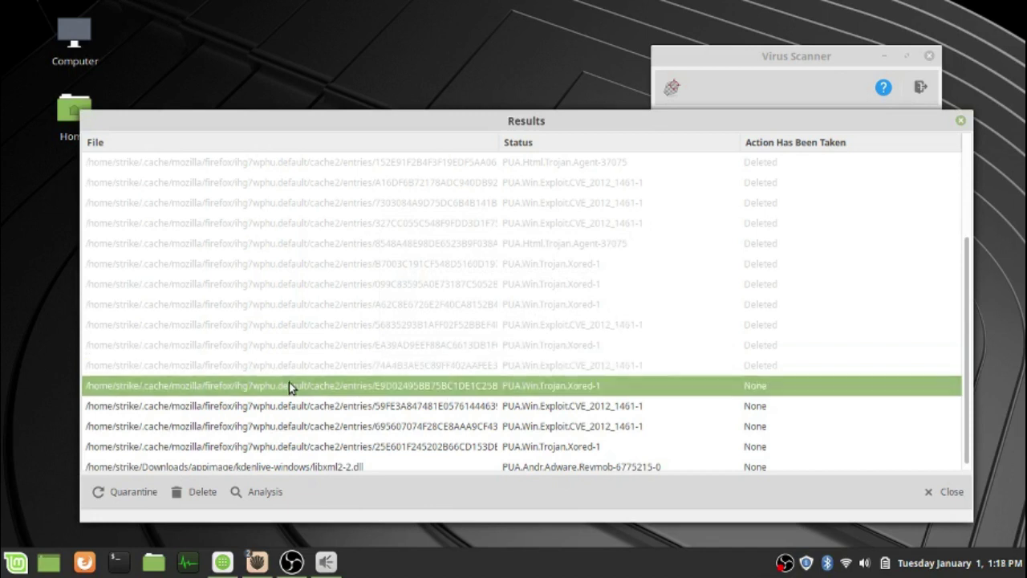
click(201, 491)
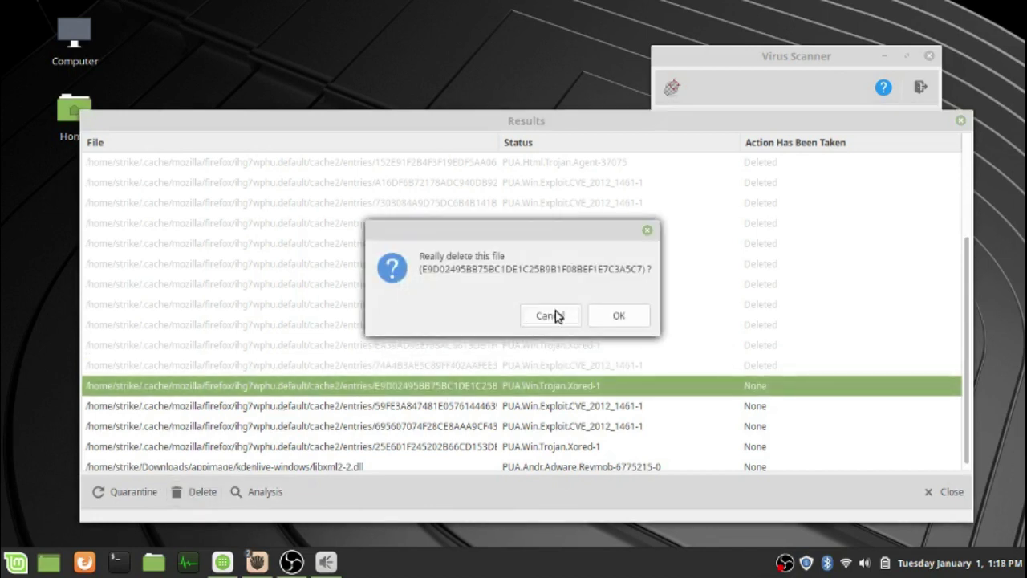
click(616, 317)
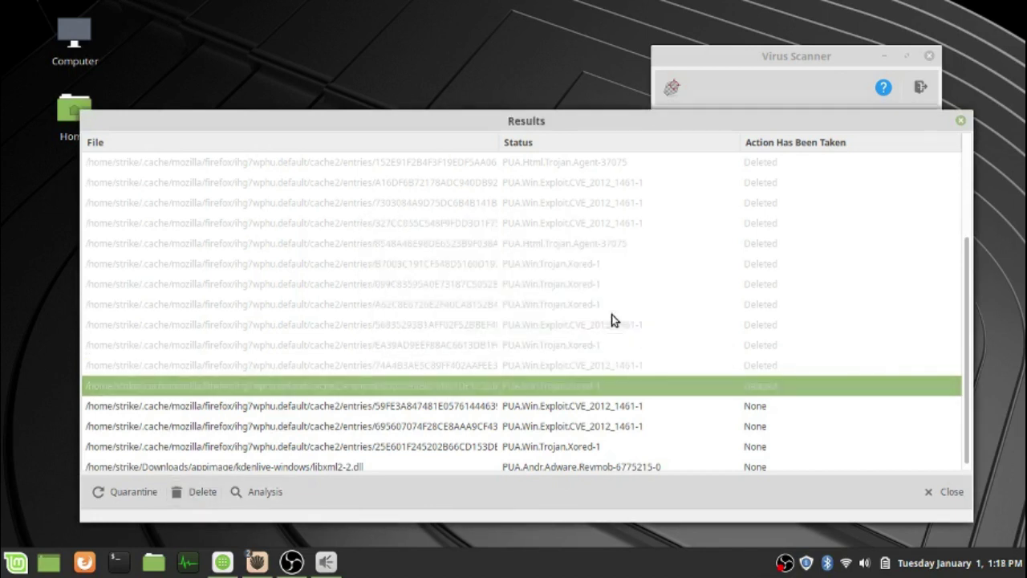
- Delete the 59FE3A, 695607 and 25E601 cache threat files, confirming each deletion
click(396, 405)
click(199, 492)
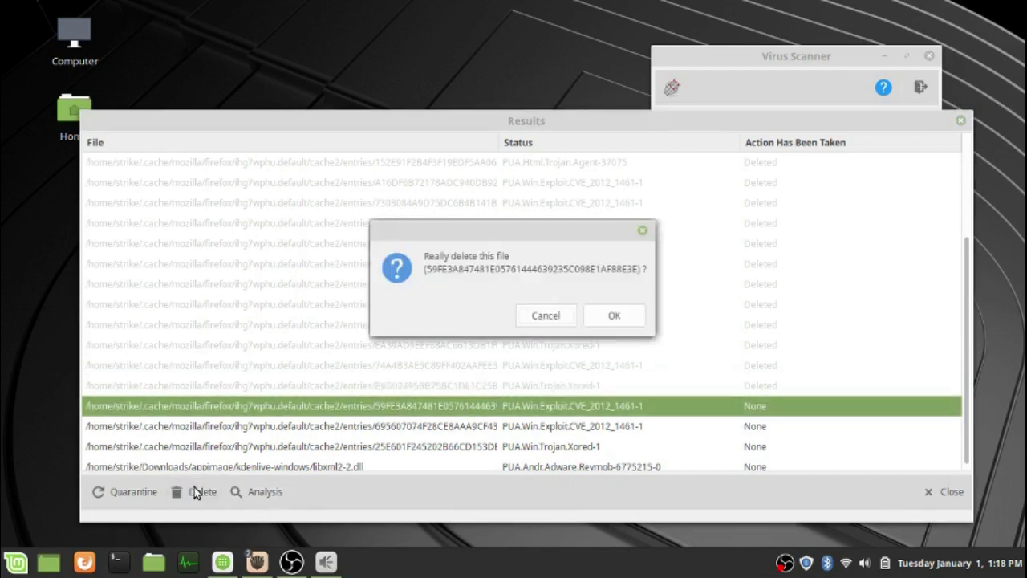
click(614, 314)
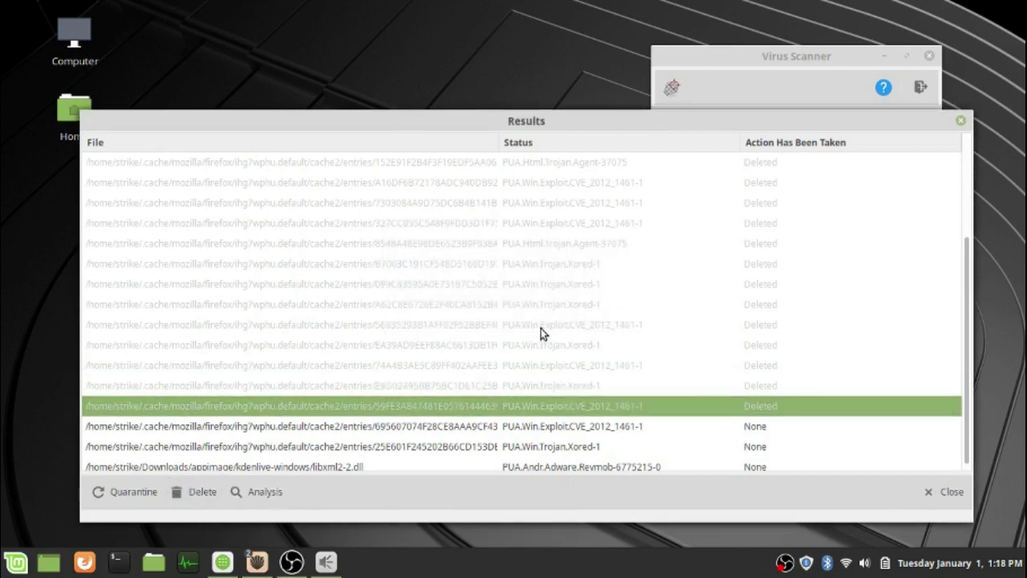
click(379, 433)
click(191, 496)
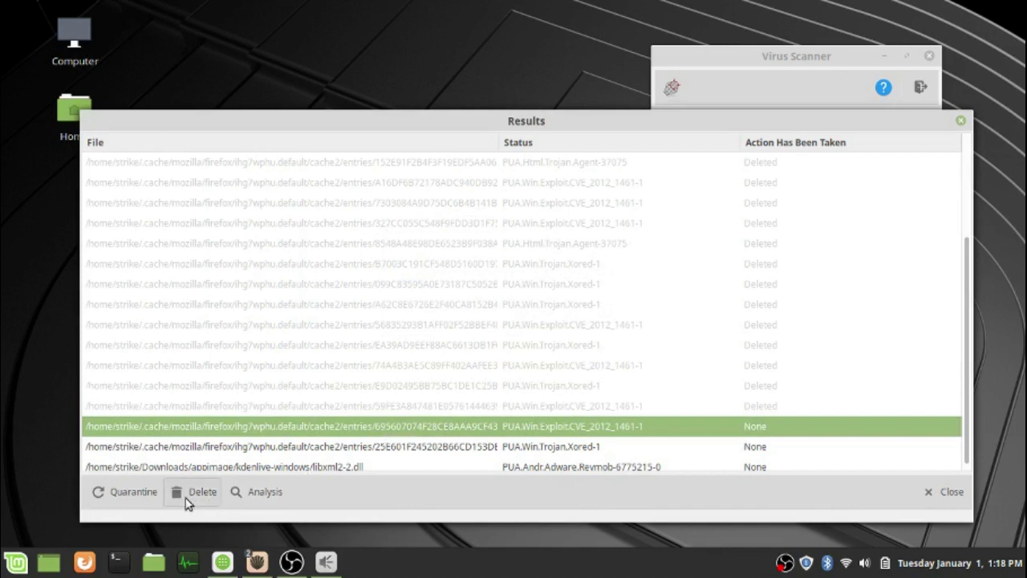
click(608, 315)
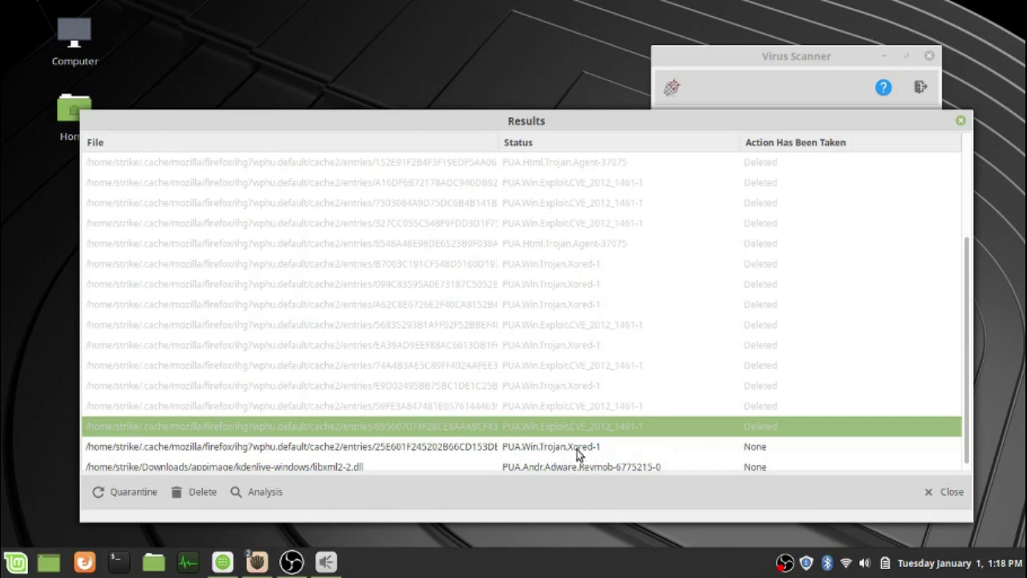
click(397, 448)
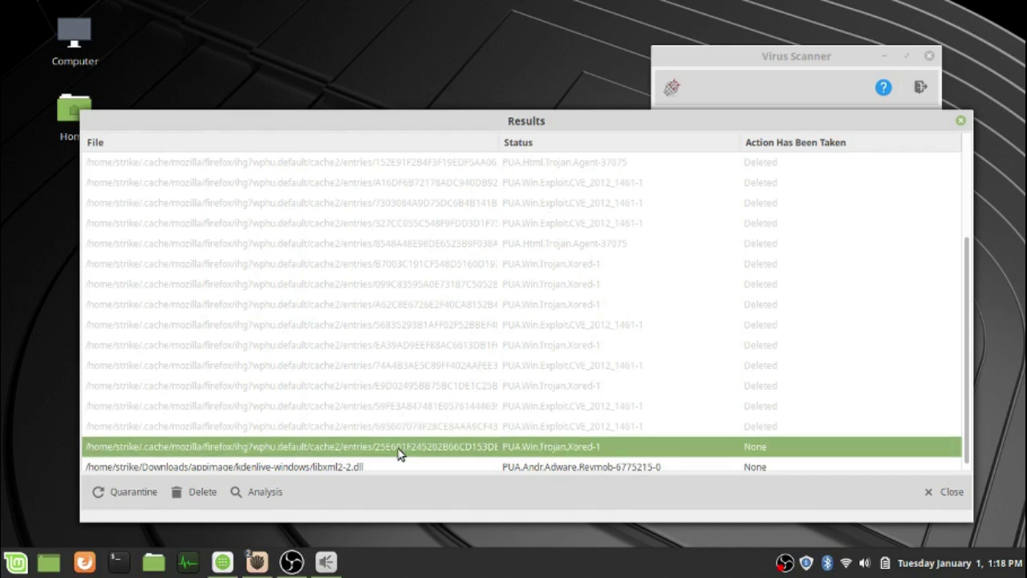
click(200, 493)
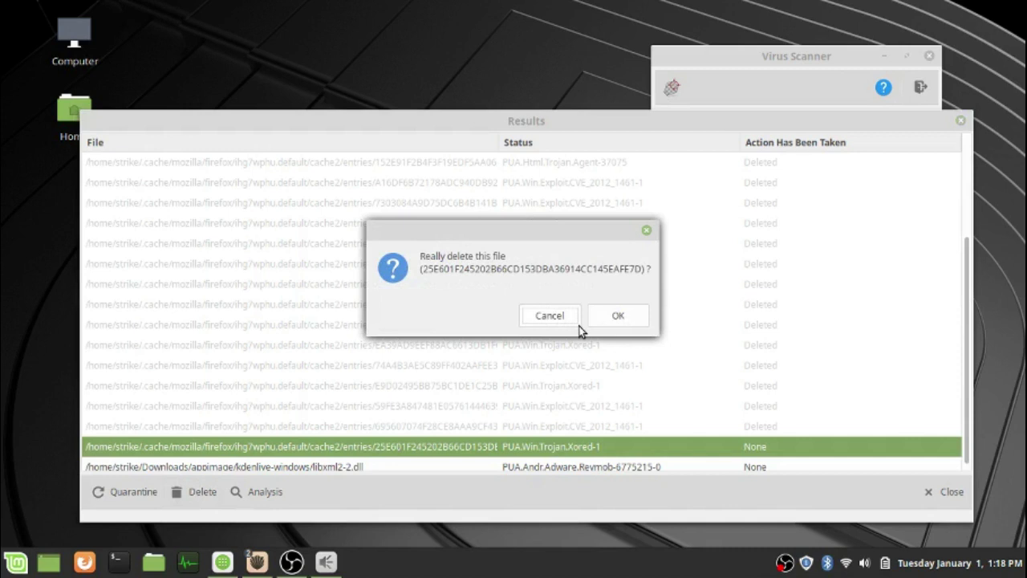
click(630, 317)
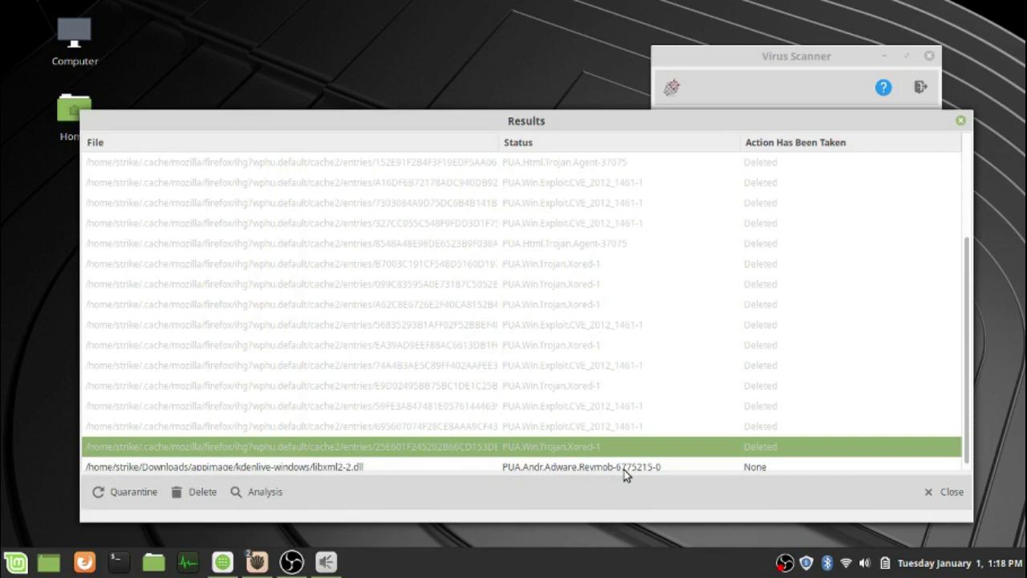
scroll(800, 409, down, 1)
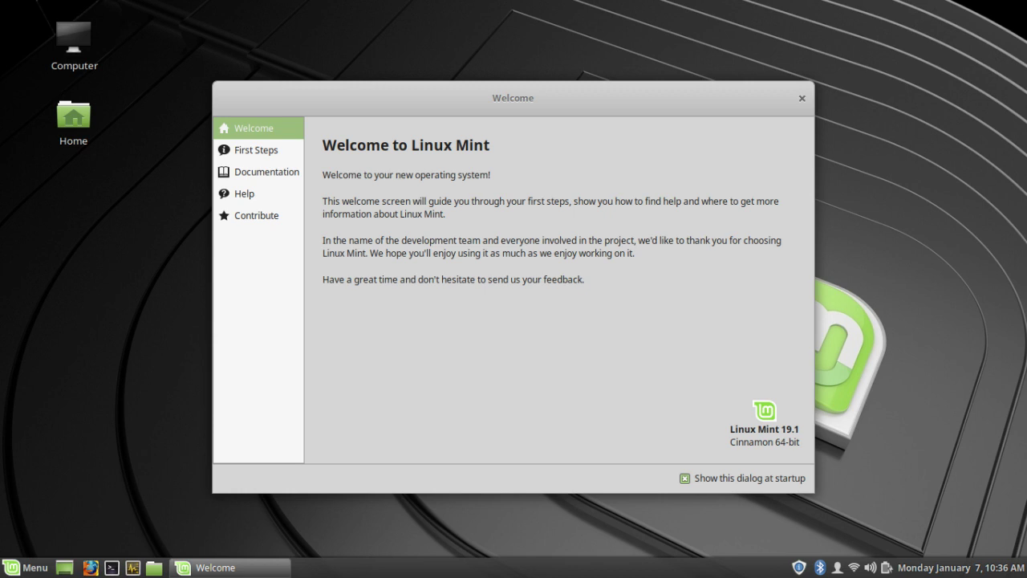
- Show the Welcome screen's First Steps page and scroll through its setup recommendations
click(256, 150)
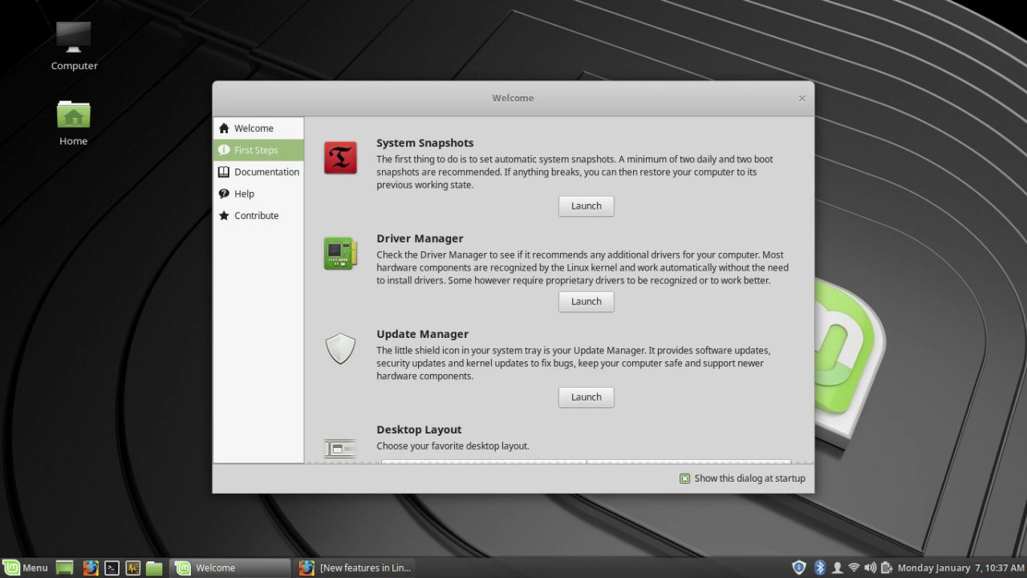
scroll(559, 289, down, 5)
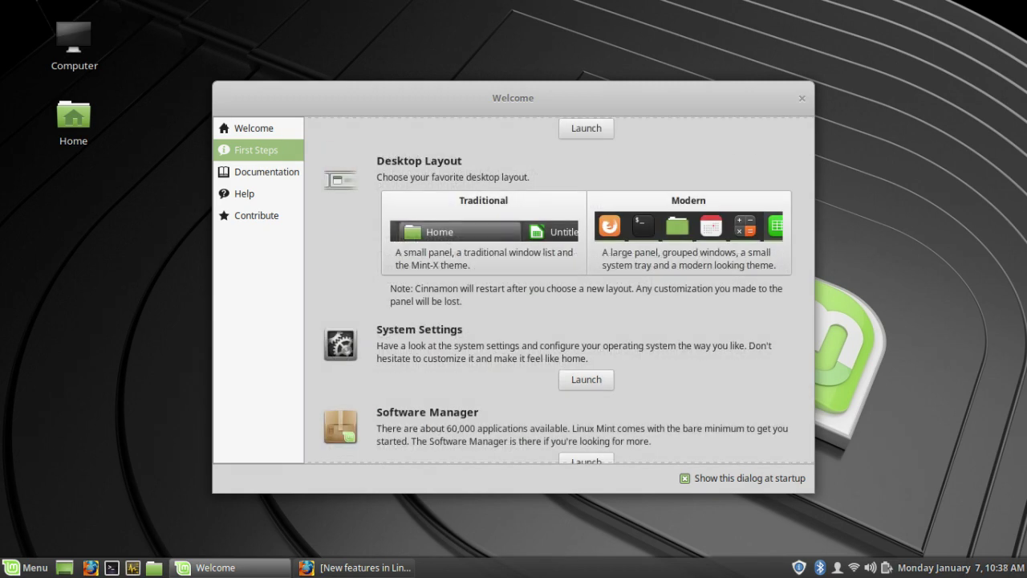